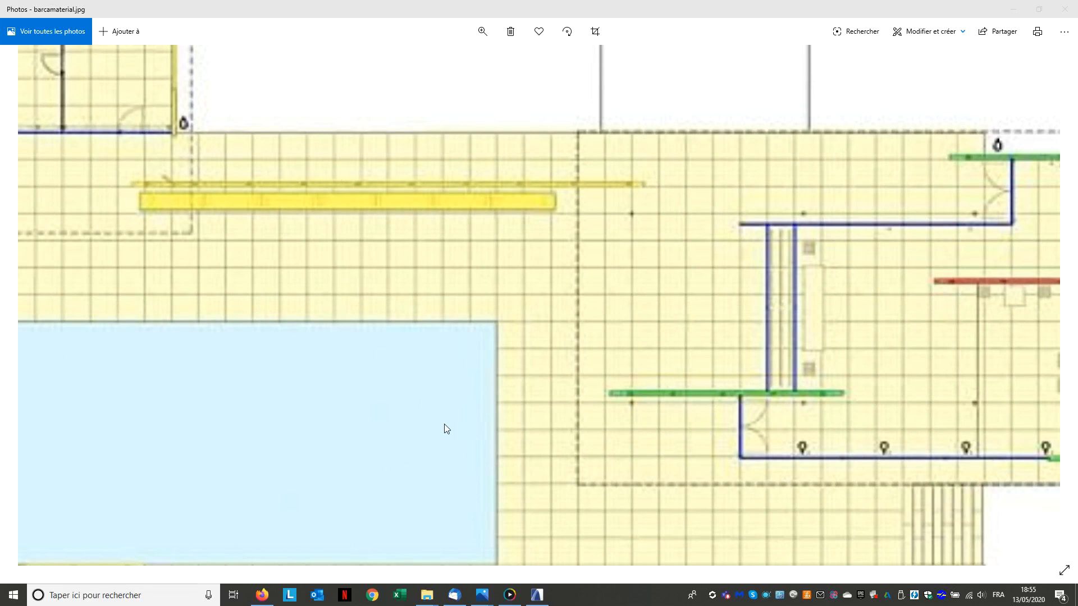
# - Review the pavilion's material plan, then examine the aerial and reconstruction reference photos
pyautogui.scroll(-3, 465, 428)
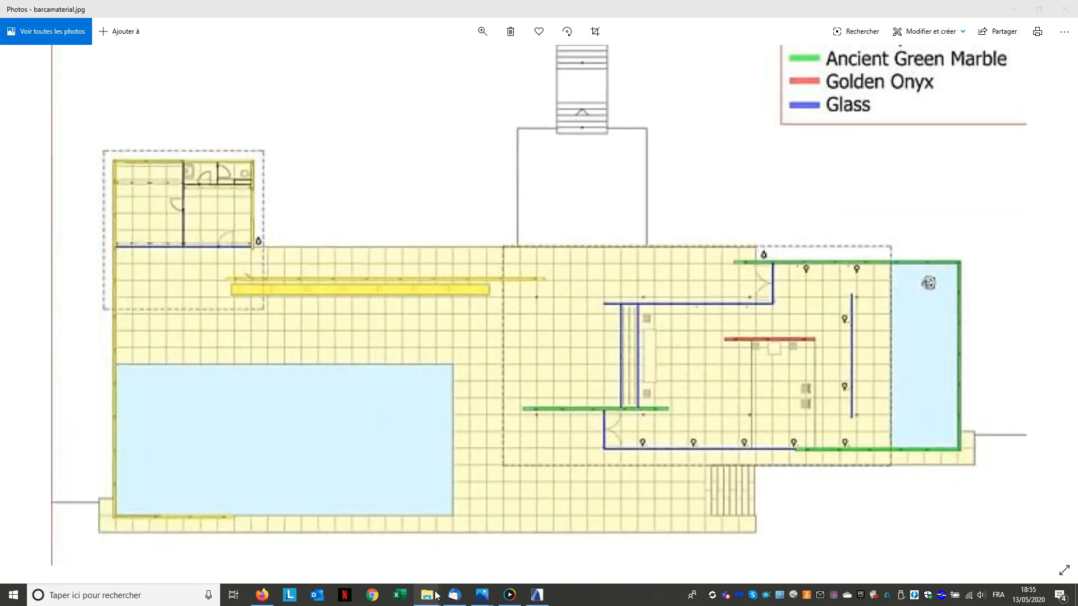
pyautogui.moveTo(477, 599)
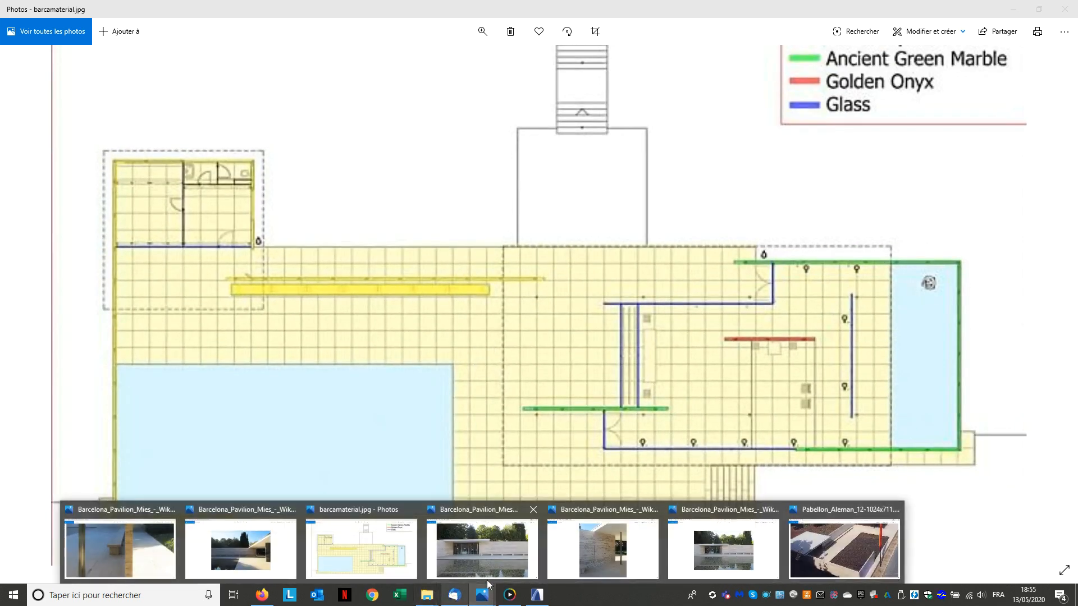
pyautogui.click(858, 562)
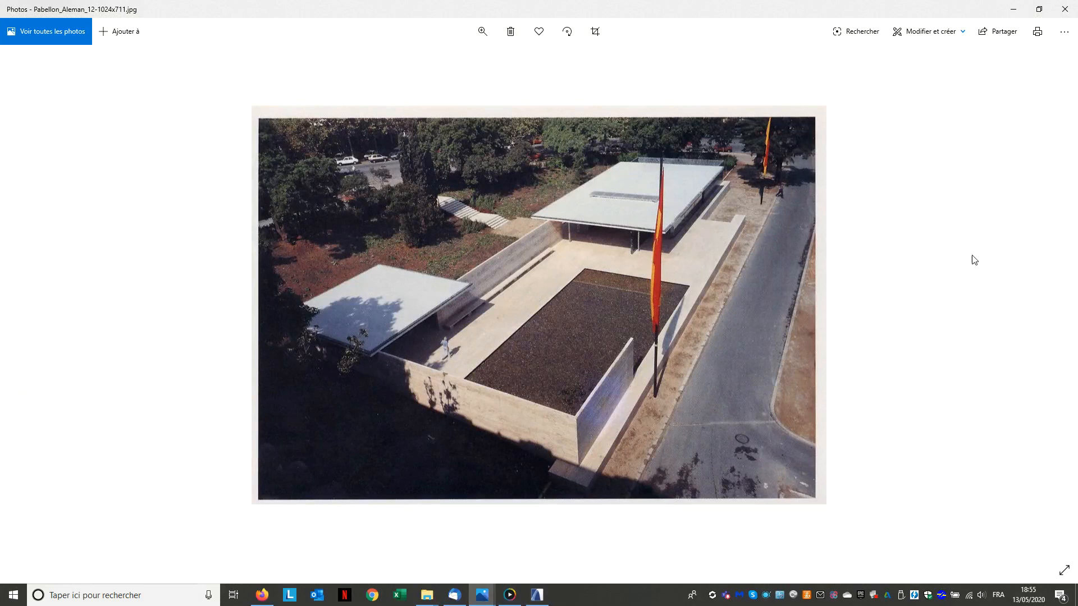
pyautogui.click(1050, 305)
pyautogui.click(1050, 305)
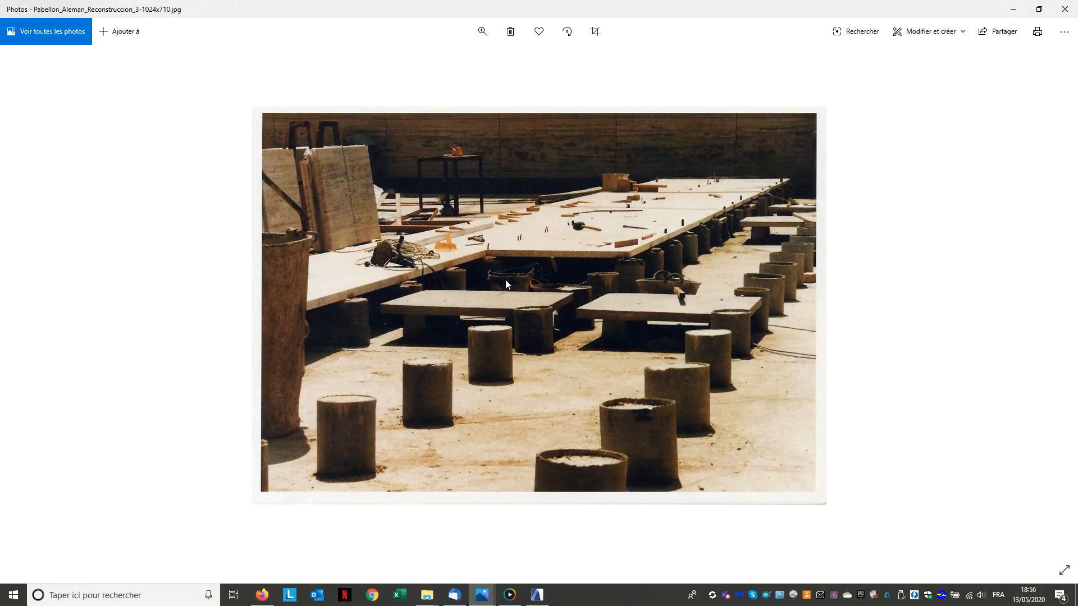
pyautogui.click(1010, 10)
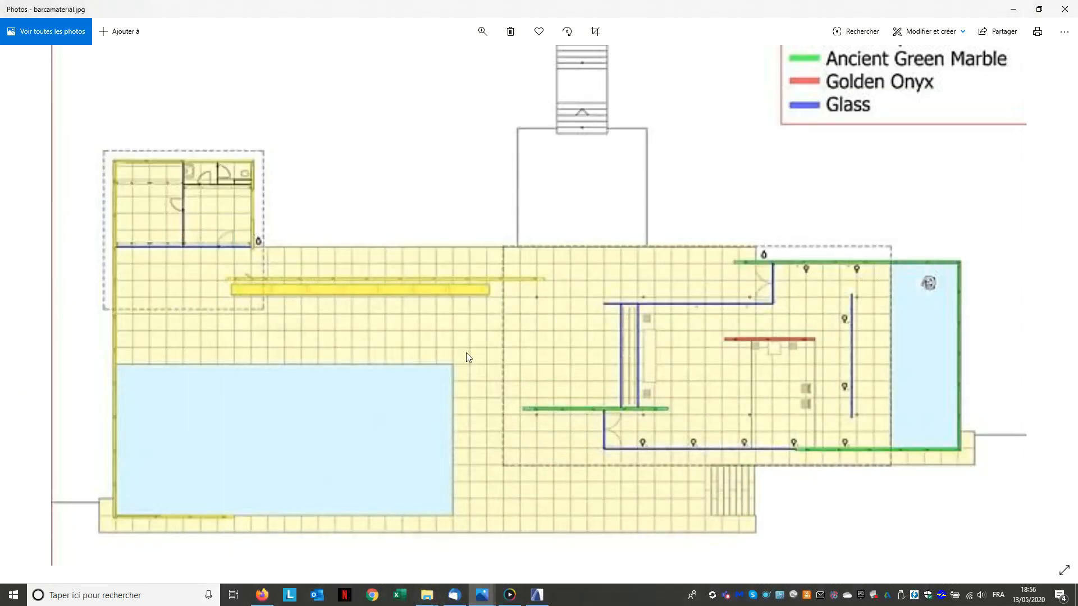
# - Switch to ARCHICAD and create a new fill by duplicating the Carrelage 30x30 vector fill
pyautogui.click(537, 595)
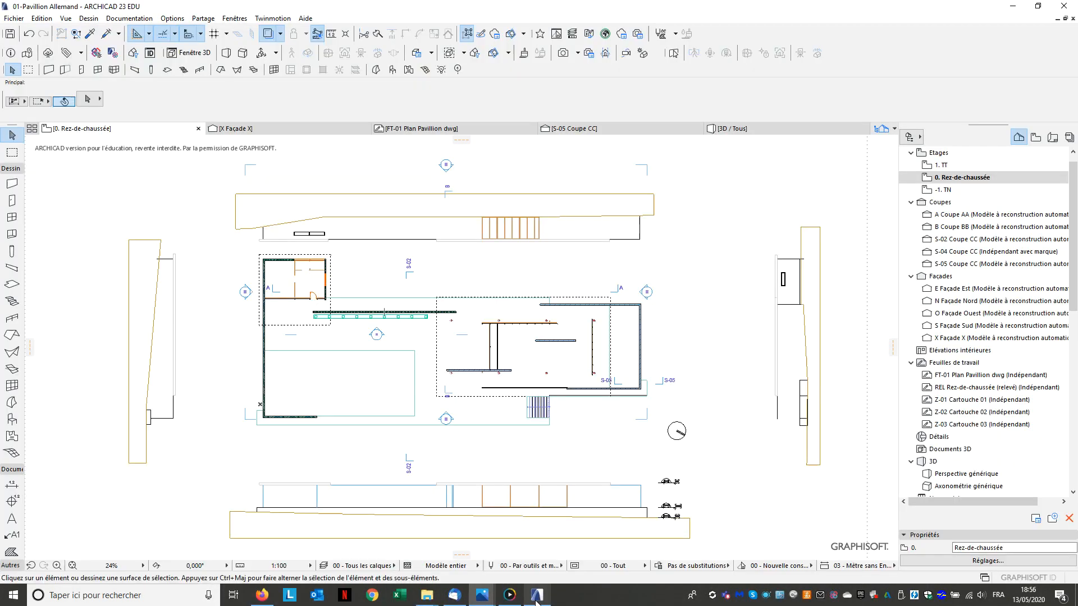
pyautogui.scroll(5, 348, 321)
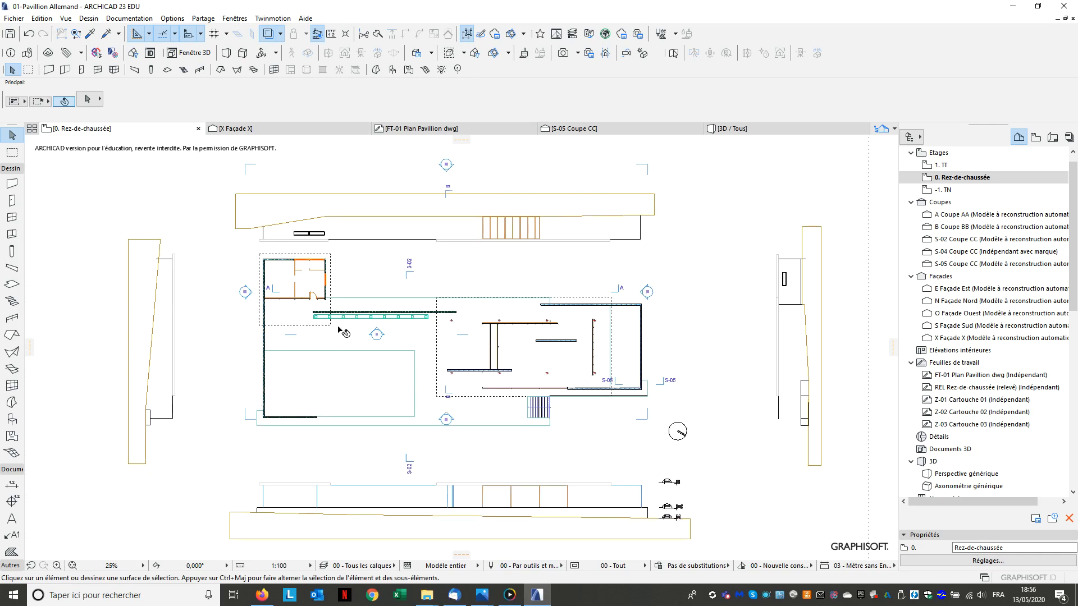
pyautogui.scroll(1, 345, 332)
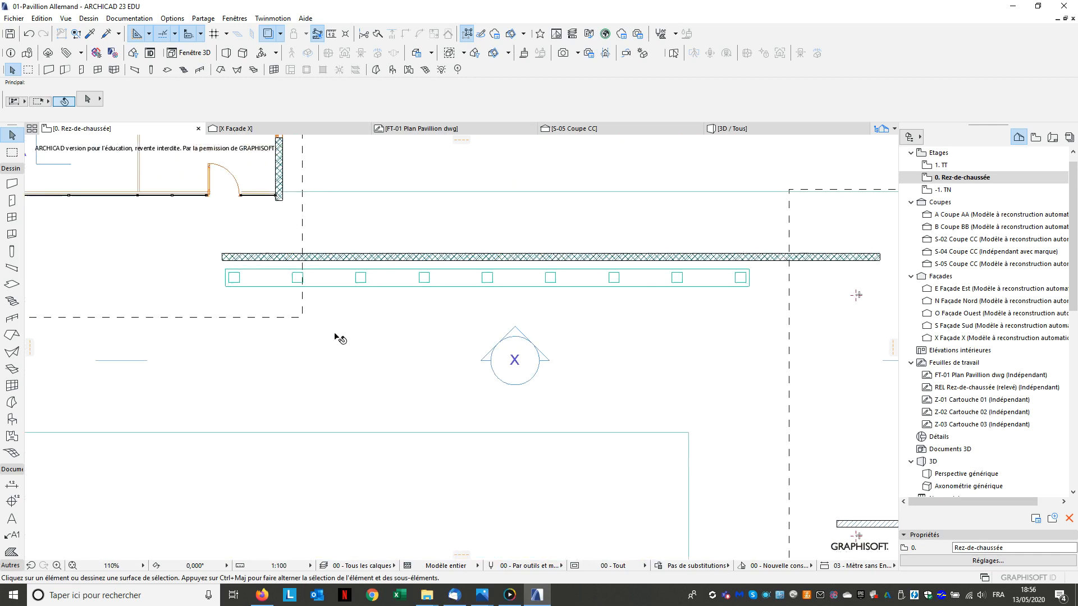
pyautogui.scroll(-3, 343, 334)
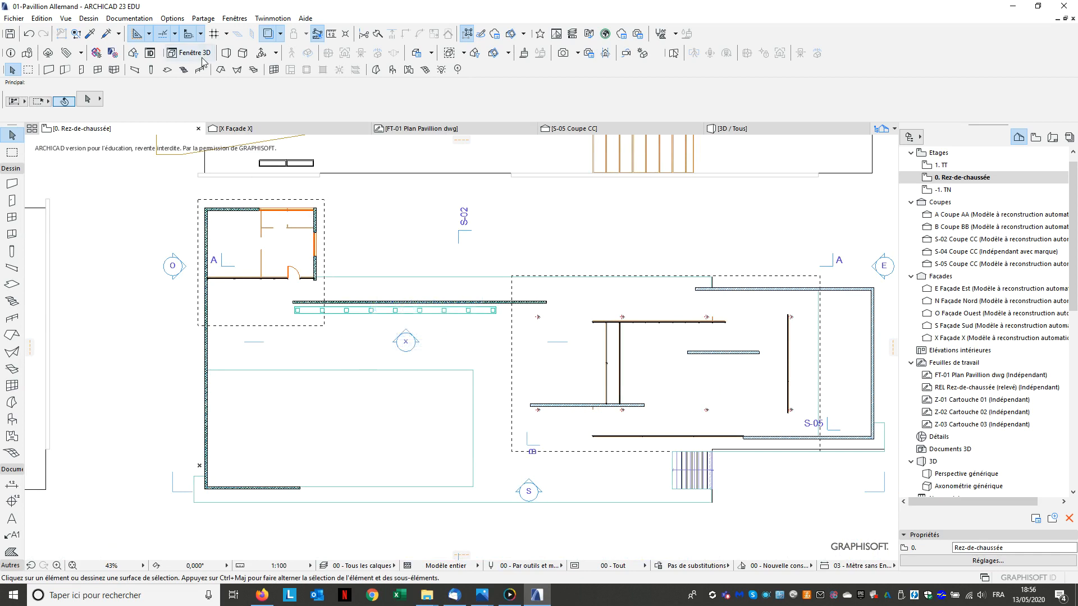
pyautogui.click(170, 18)
pyautogui.moveTo(184, 31)
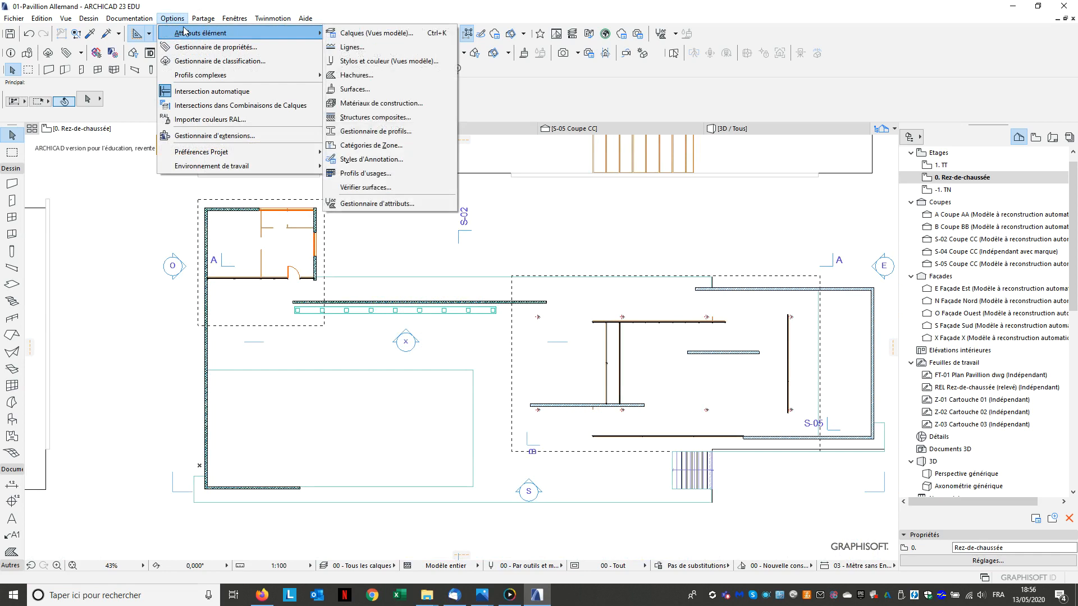
pyautogui.click(414, 75)
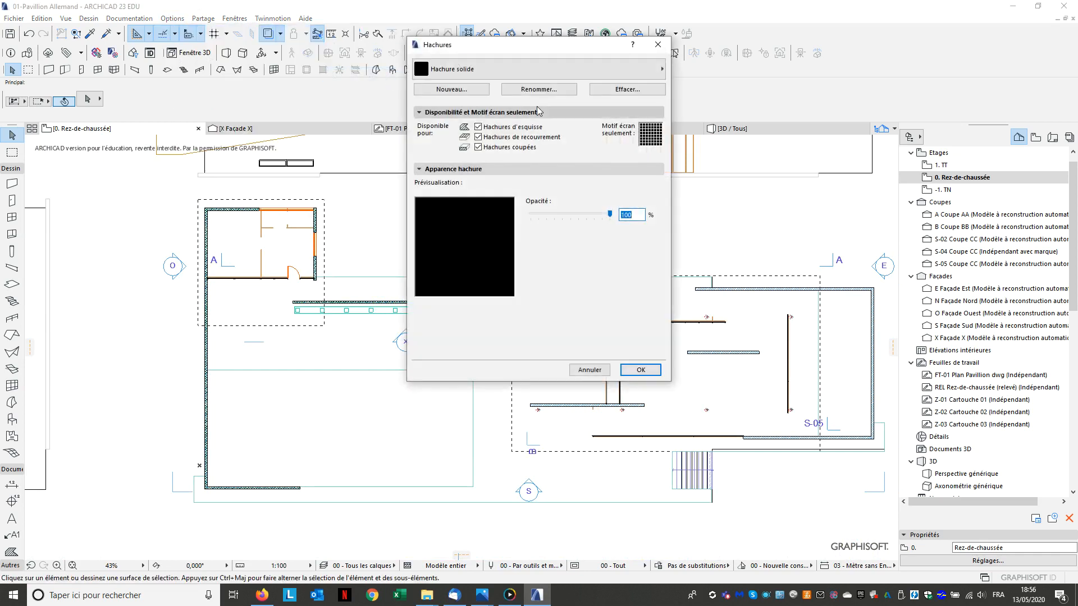
pyautogui.click(537, 69)
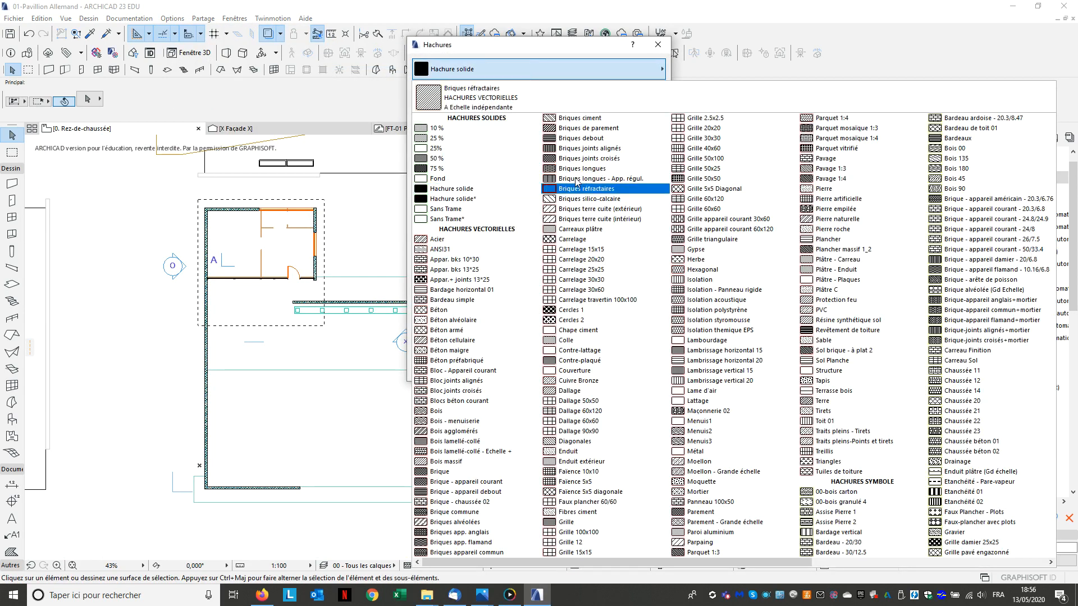
pyautogui.click(593, 280)
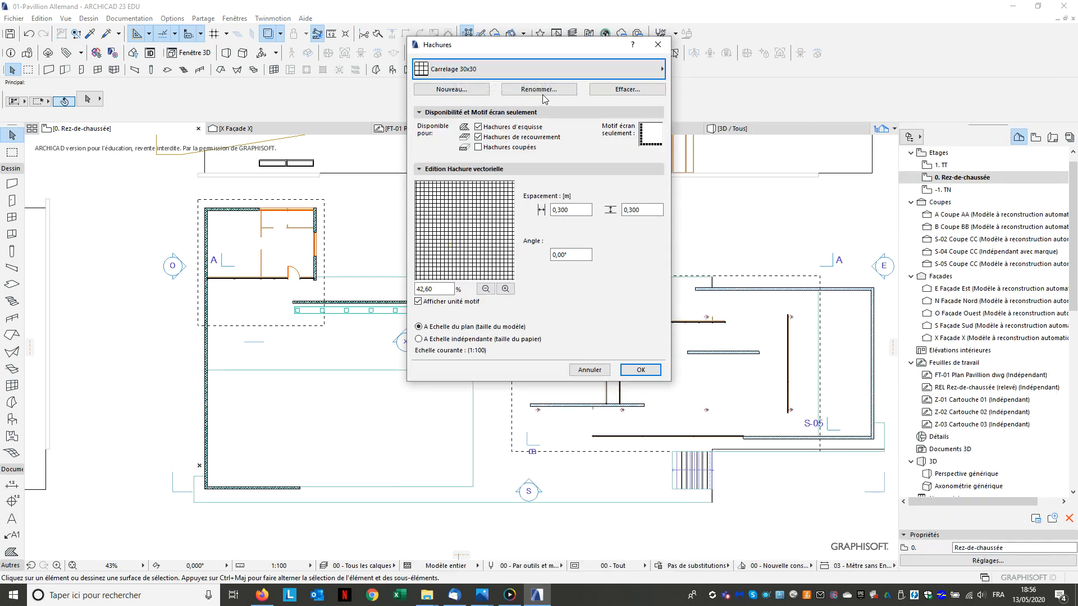
pyautogui.click(461, 93)
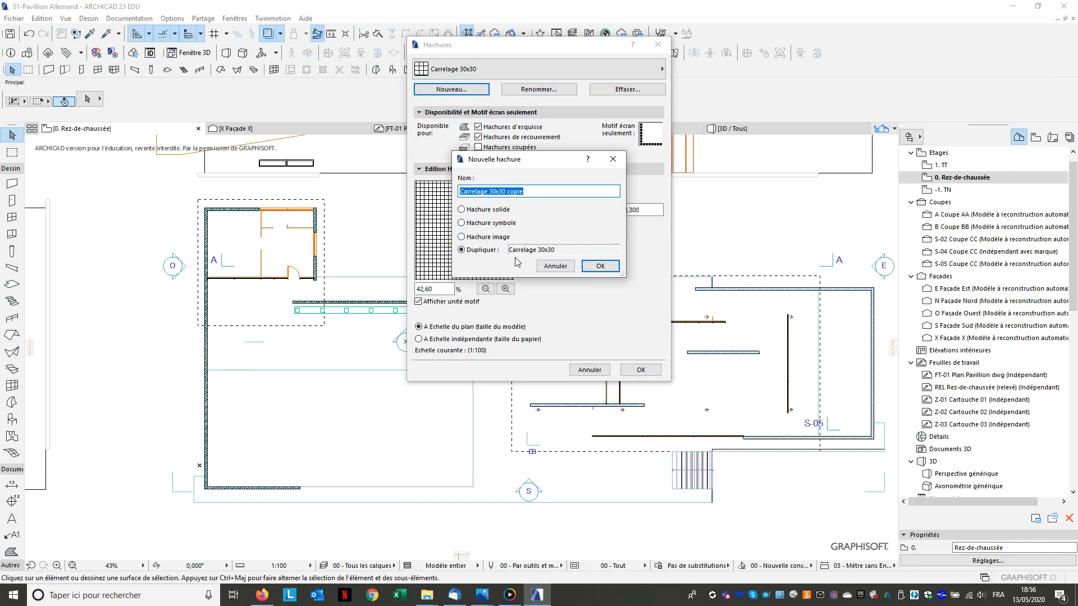
pyautogui.click(600, 266)
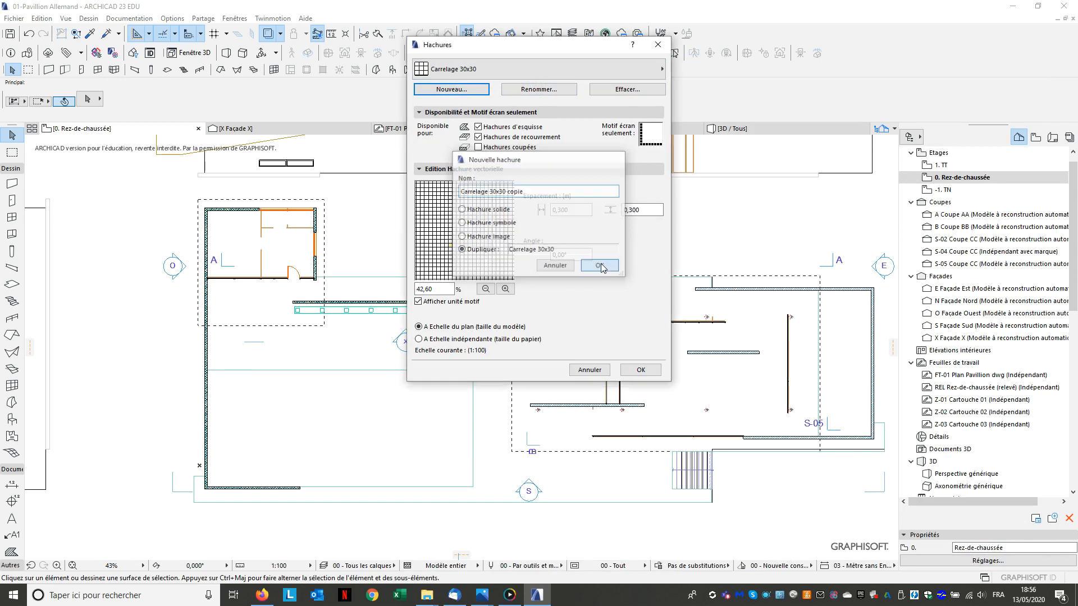
# - Rename the duplicated fill as 01-Sol Travaertin Pavillon Allemand 1x1m
pyautogui.click(540, 89)
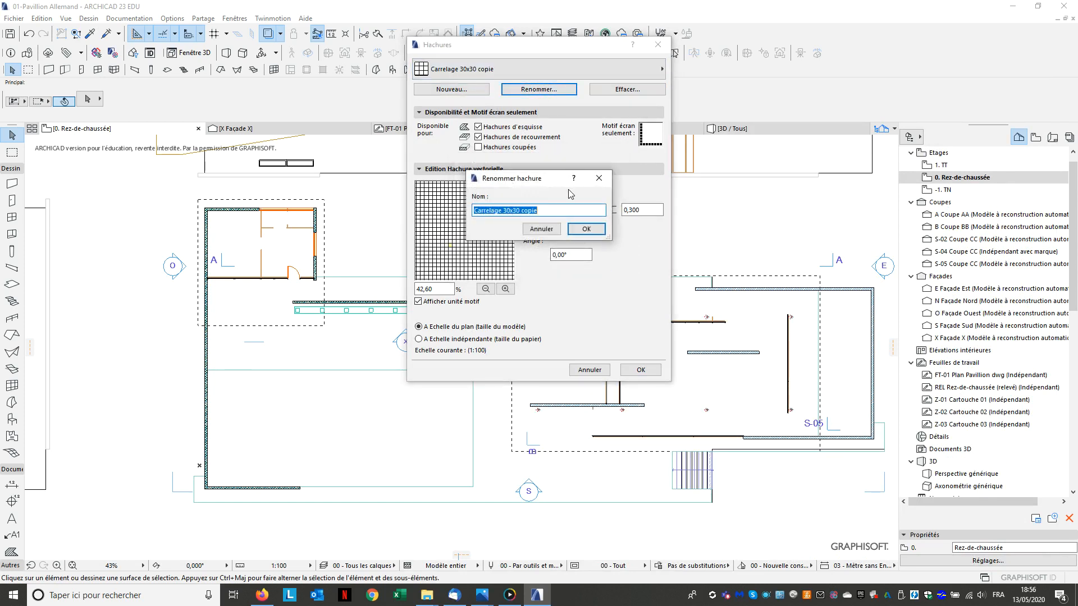
pyautogui.write('01-Sol Tr')
pyautogui.write('avaertin Pavillon Allemand 1x1m')
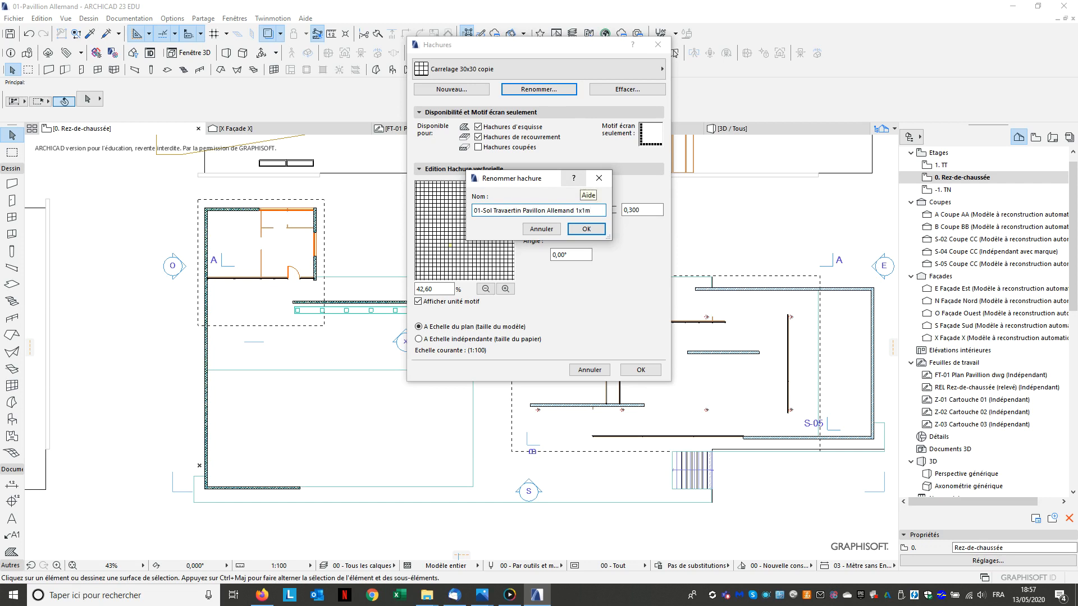
pyautogui.click(584, 230)
# - Set the new fill's horizontal and vertical spacing to 1 m each and save the fill settings
pyautogui.click(575, 212)
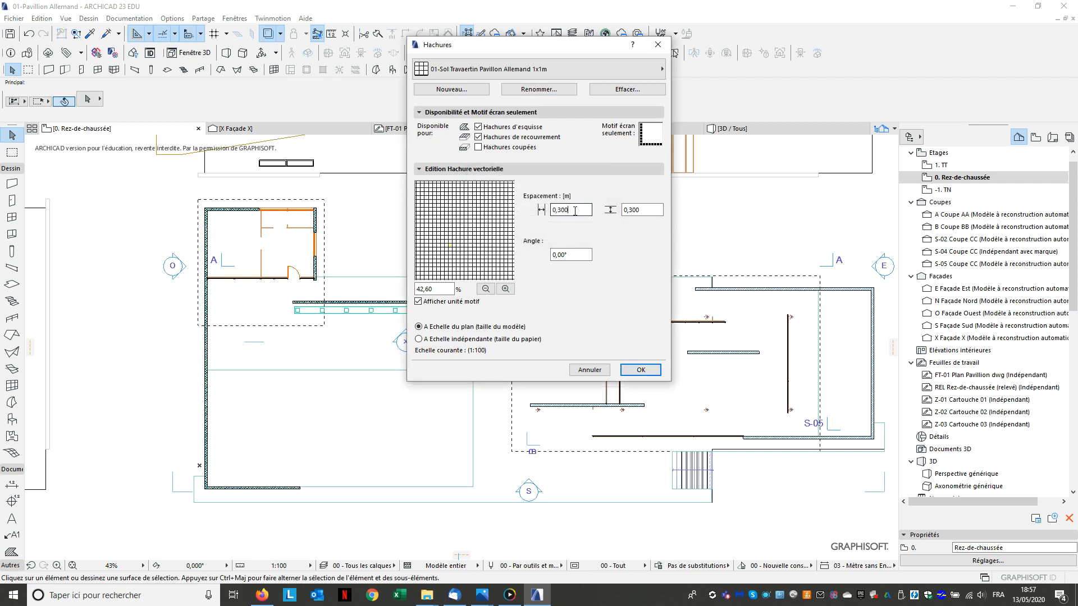
pyautogui.moveTo(575, 211); pyautogui.dragTo(549, 211)
pyautogui.write('1')
pyautogui.moveTo(649, 214); pyautogui.dragTo(622, 211)
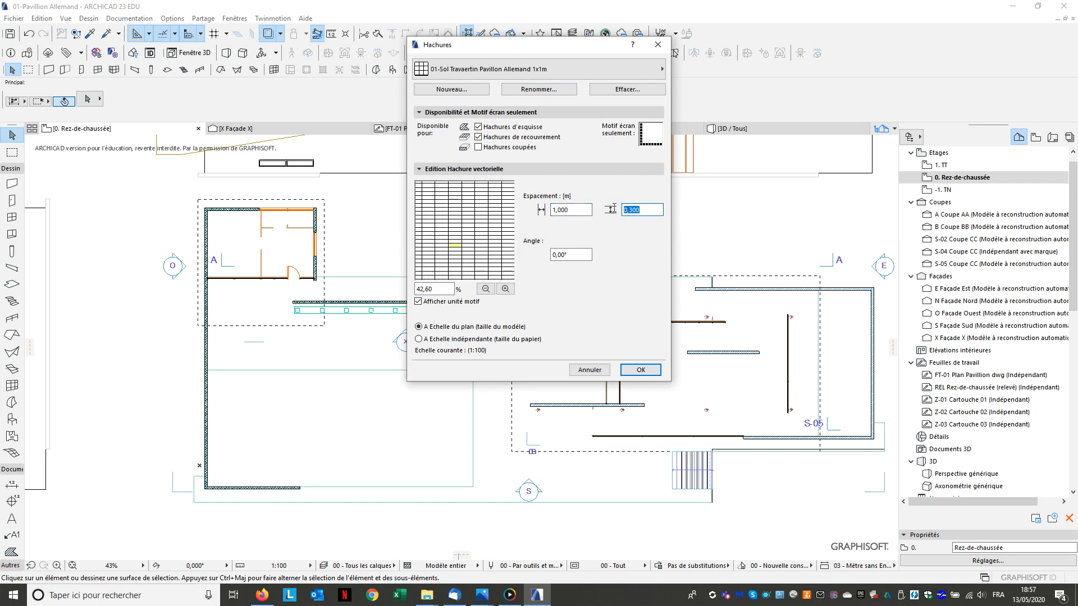
pyautogui.write('1')
pyautogui.press('Return')
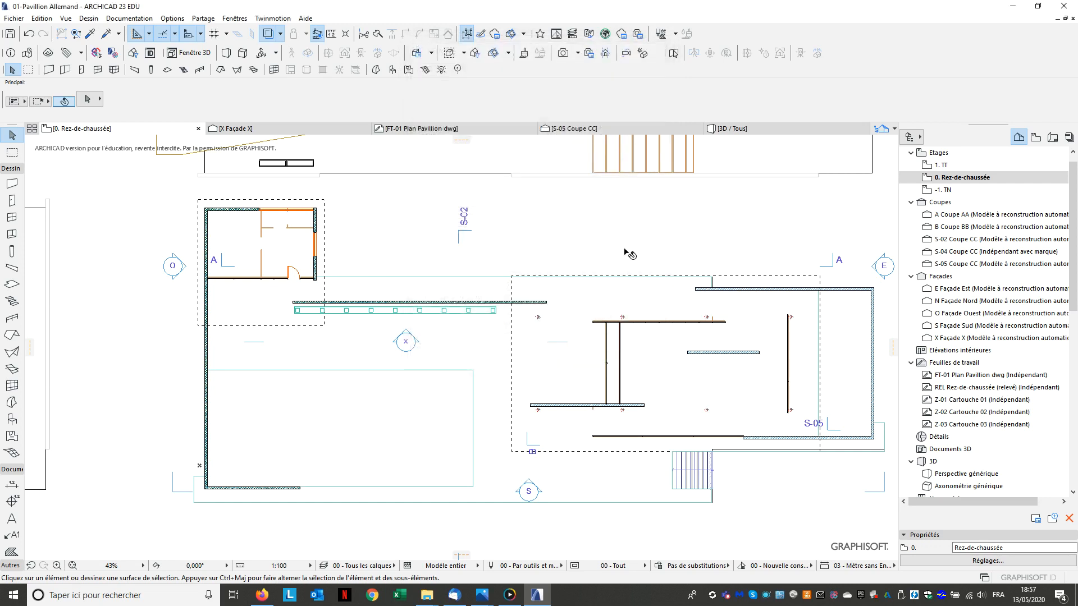
# - Check the 01-Sol Travaertin Pavillon Allemand 1x1m fill's spacing and enlarge its pattern preview
pyautogui.click(172, 19)
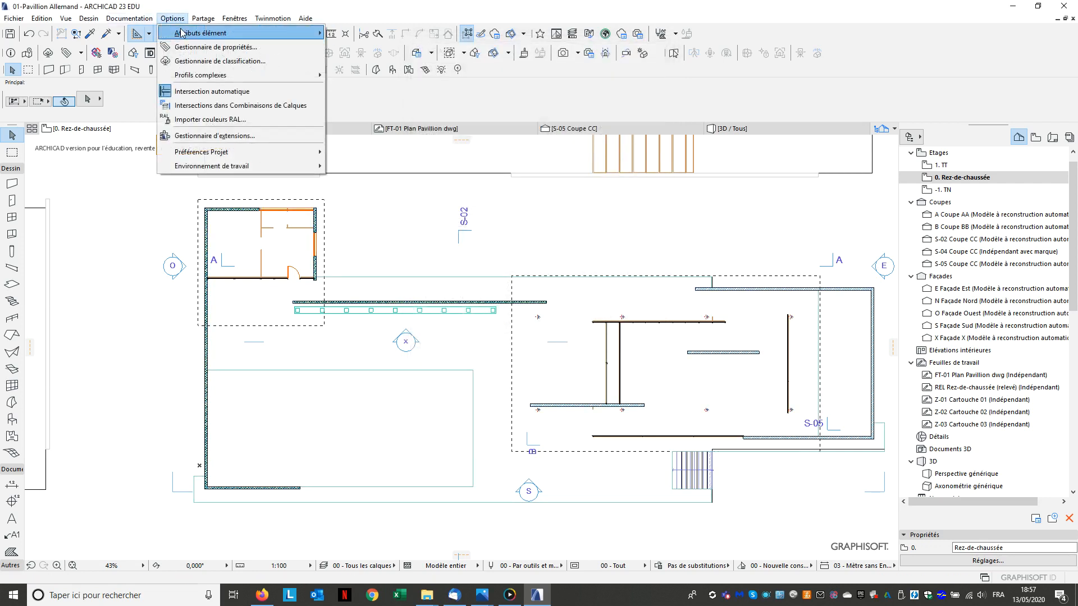
pyautogui.click(422, 74)
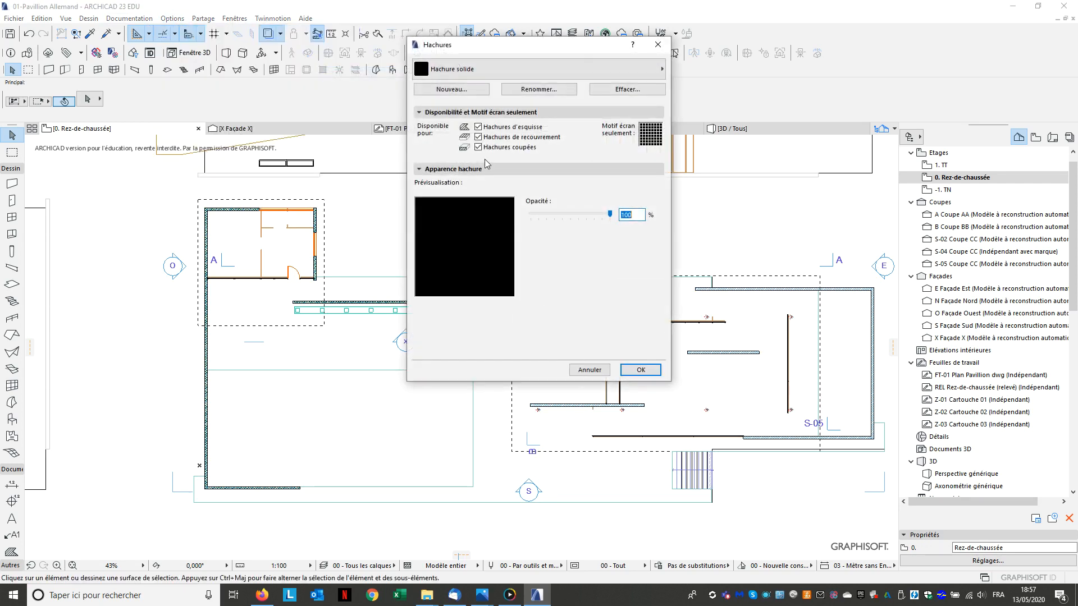
pyautogui.click(447, 69)
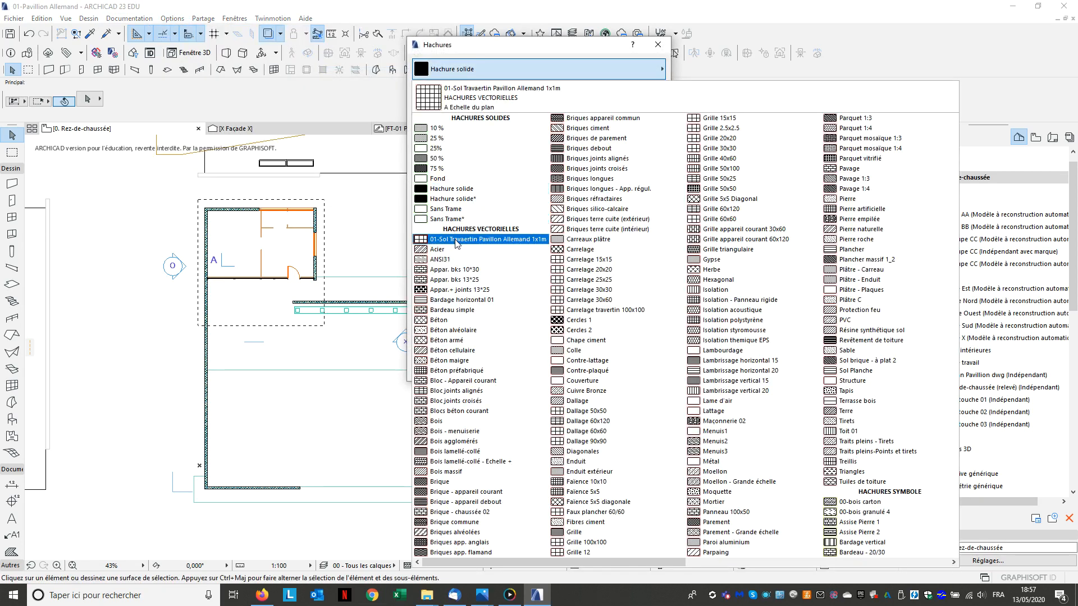
pyautogui.click(456, 239)
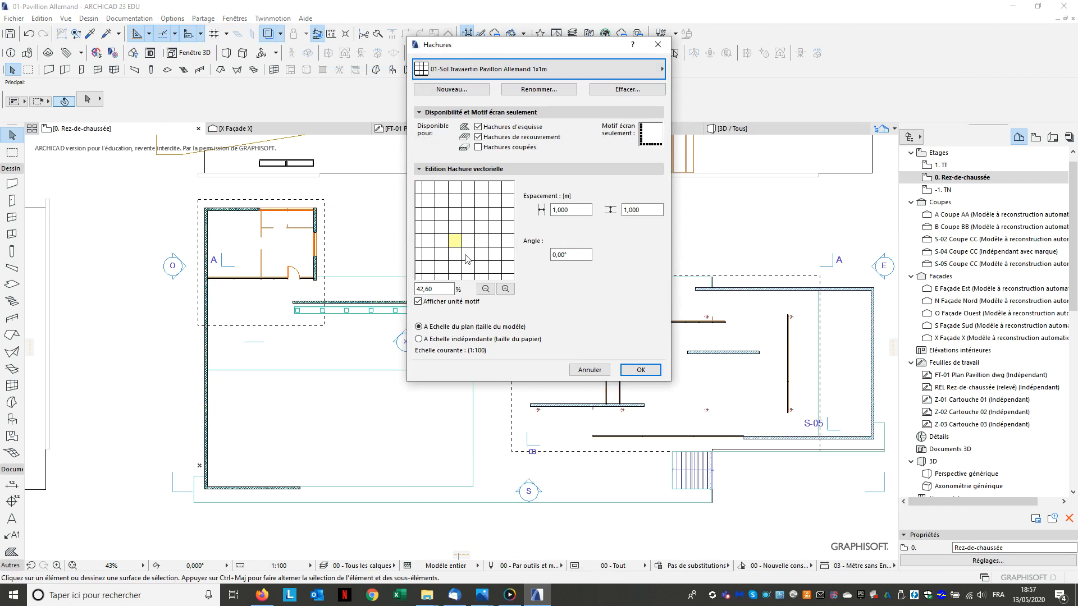
pyautogui.click(505, 289)
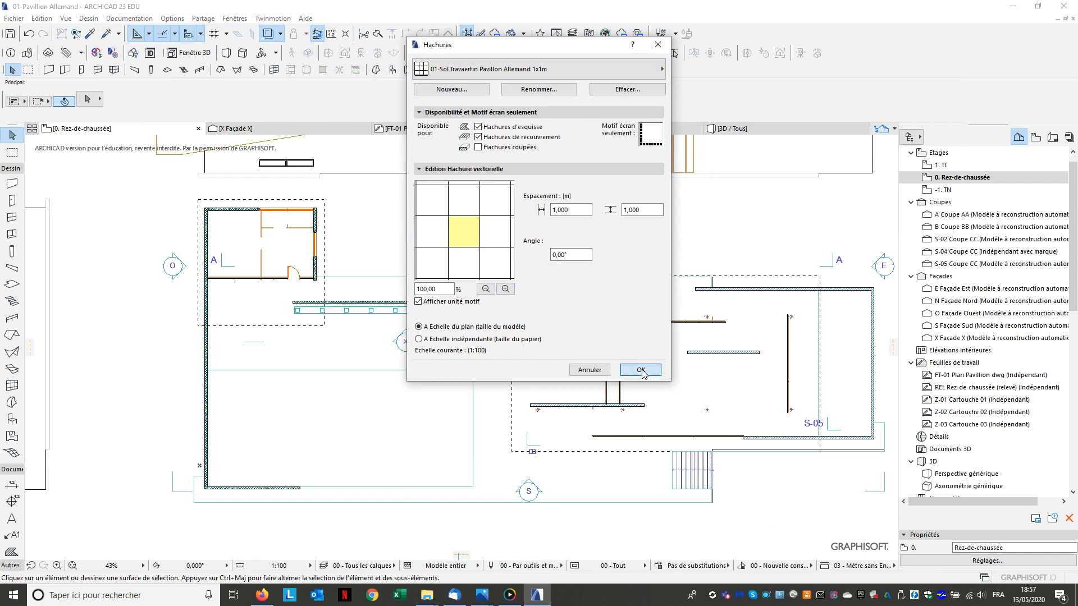
pyautogui.click(640, 369)
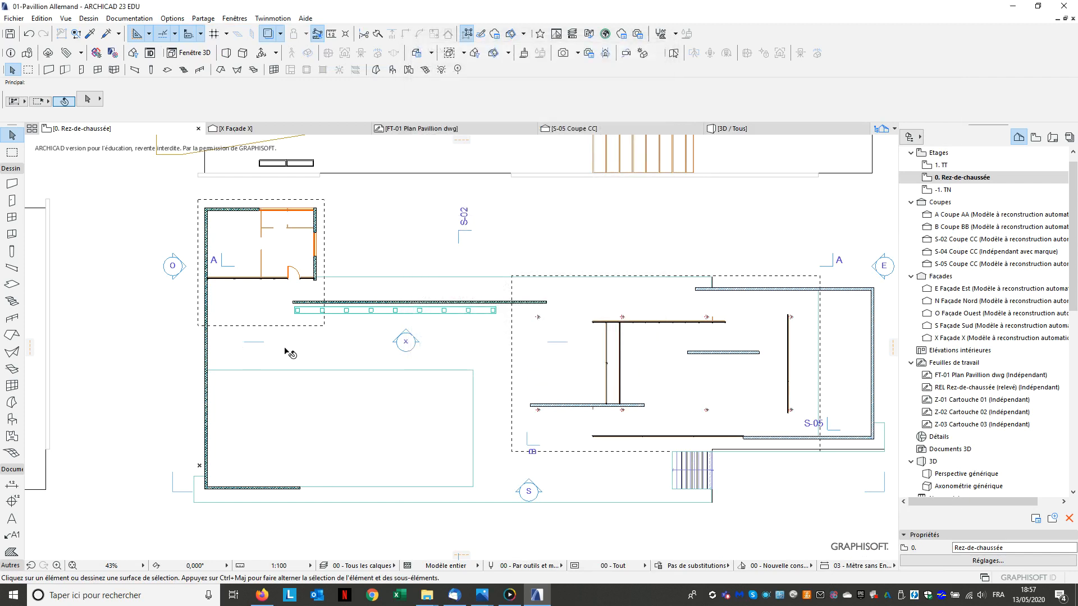
# - Enable the cover fill in the settings of the main ground-floor slab around the large pool
pyautogui.click(298, 371)
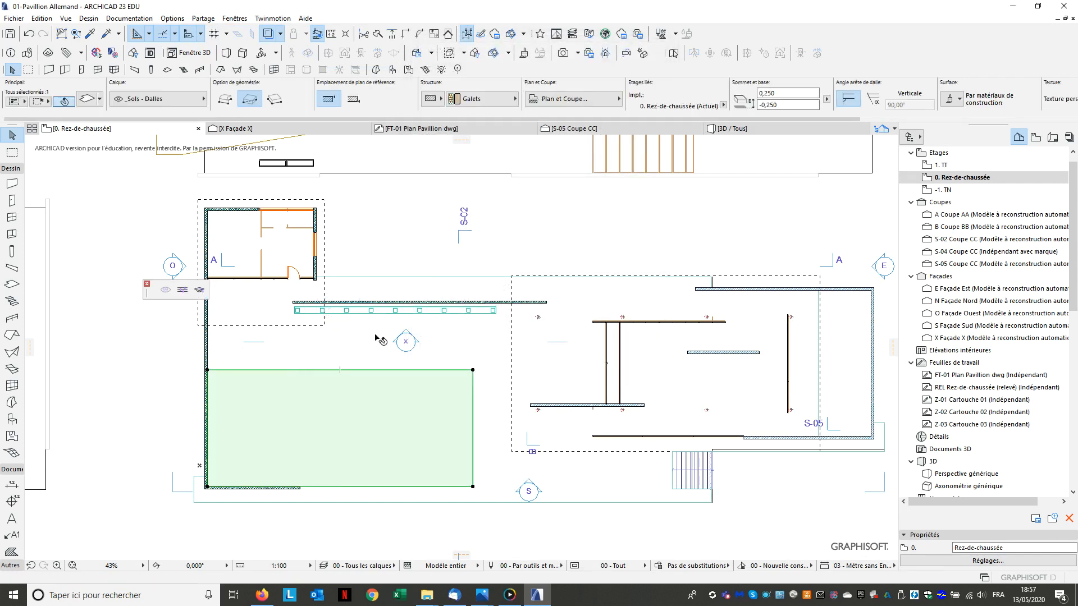
pyautogui.click(376, 294)
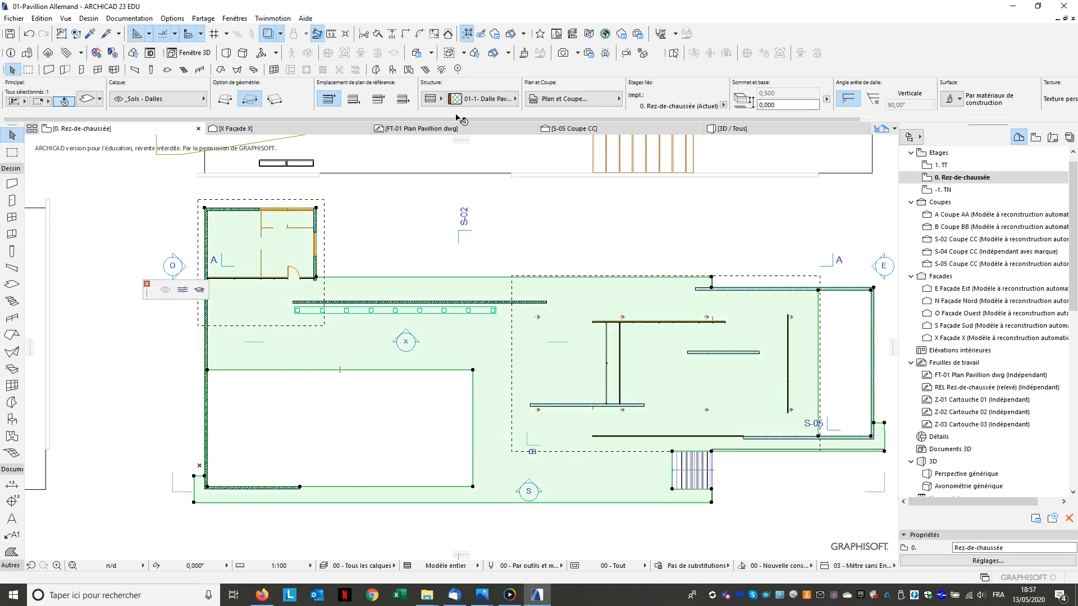
pyautogui.click(89, 99)
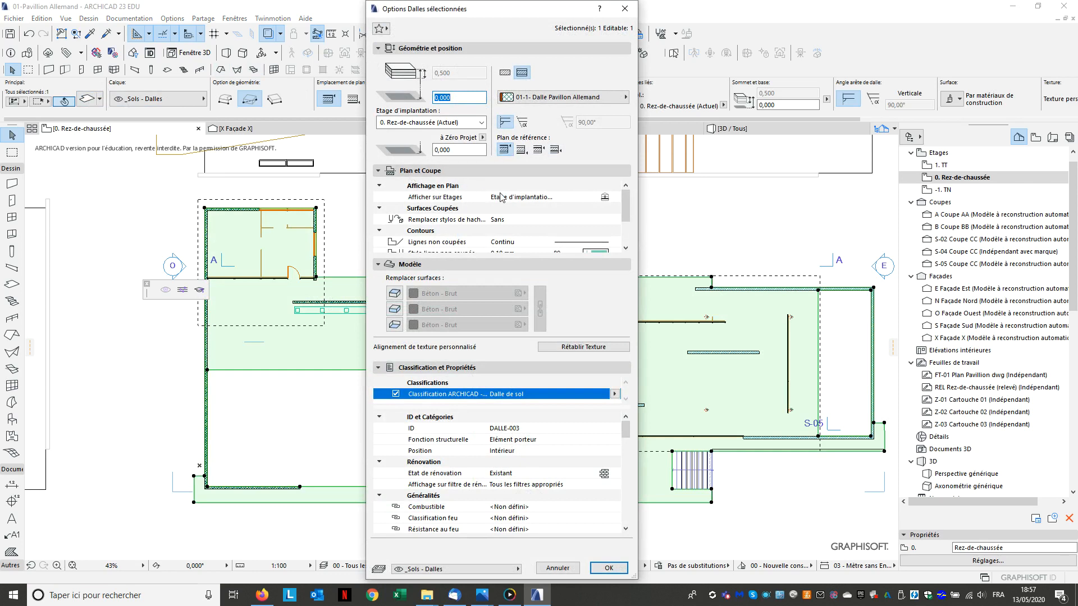
pyautogui.scroll(-3, 502, 196)
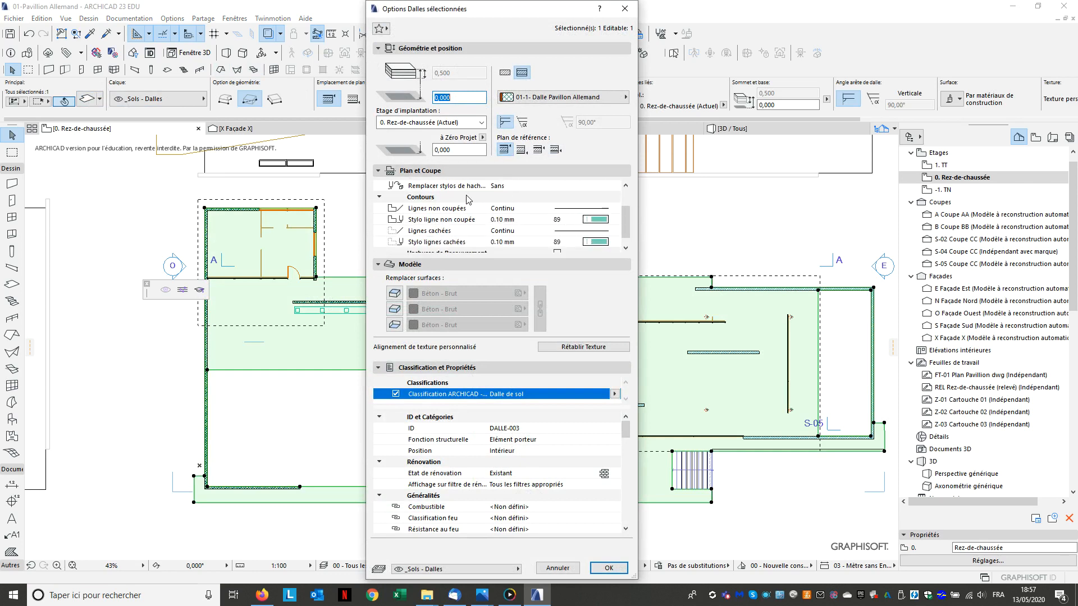
pyautogui.scroll(-1, 457, 208)
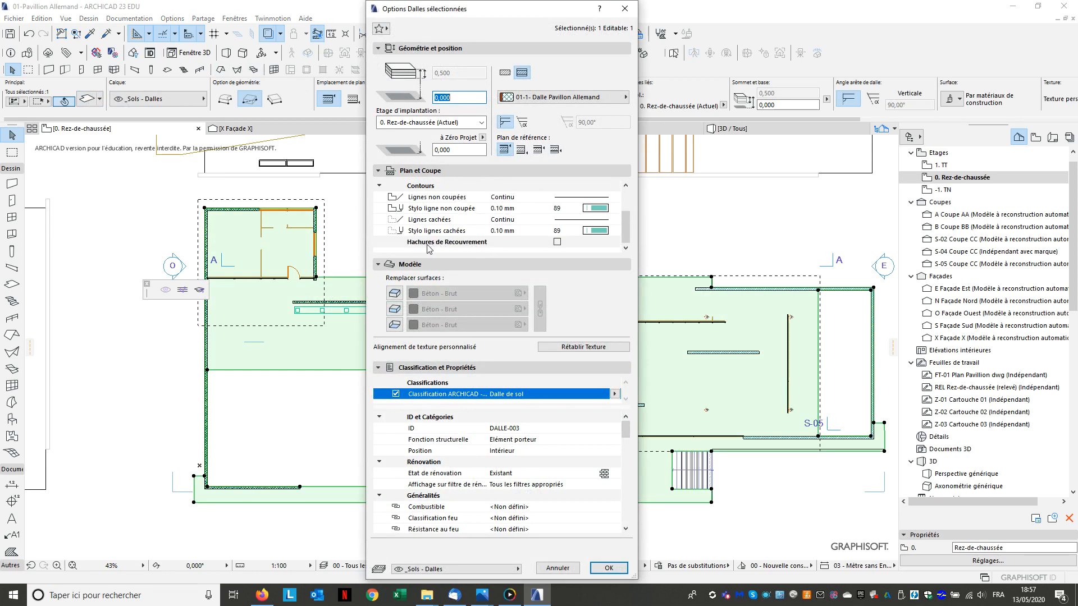
pyautogui.click(558, 245)
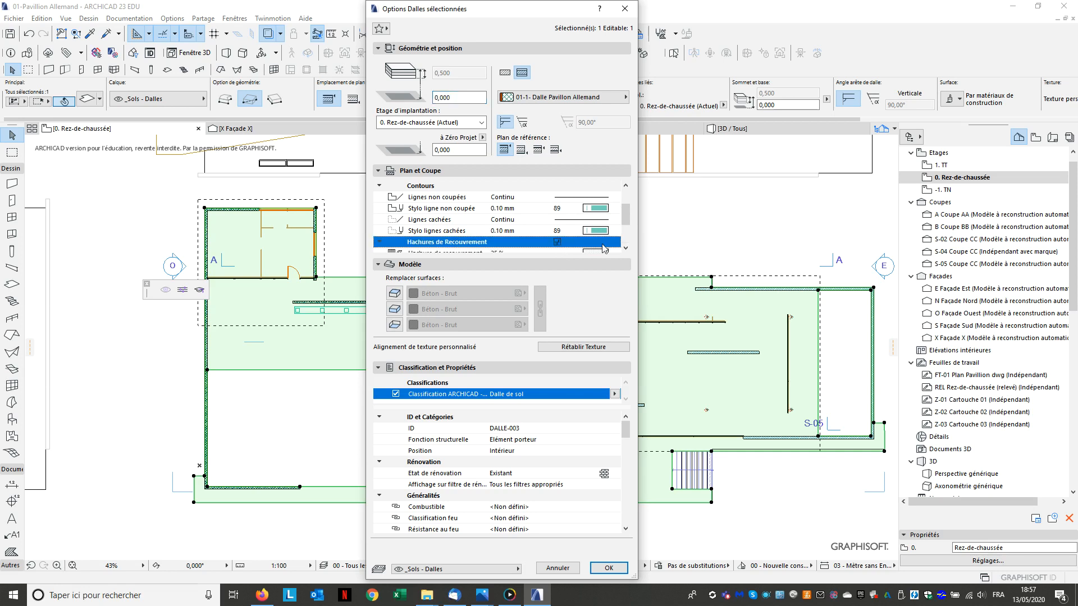
# - Set the slab's cover fill to 01-Sol Travaertin Pavillon Allemand 1x1m
pyautogui.scroll(-2, 624, 231)
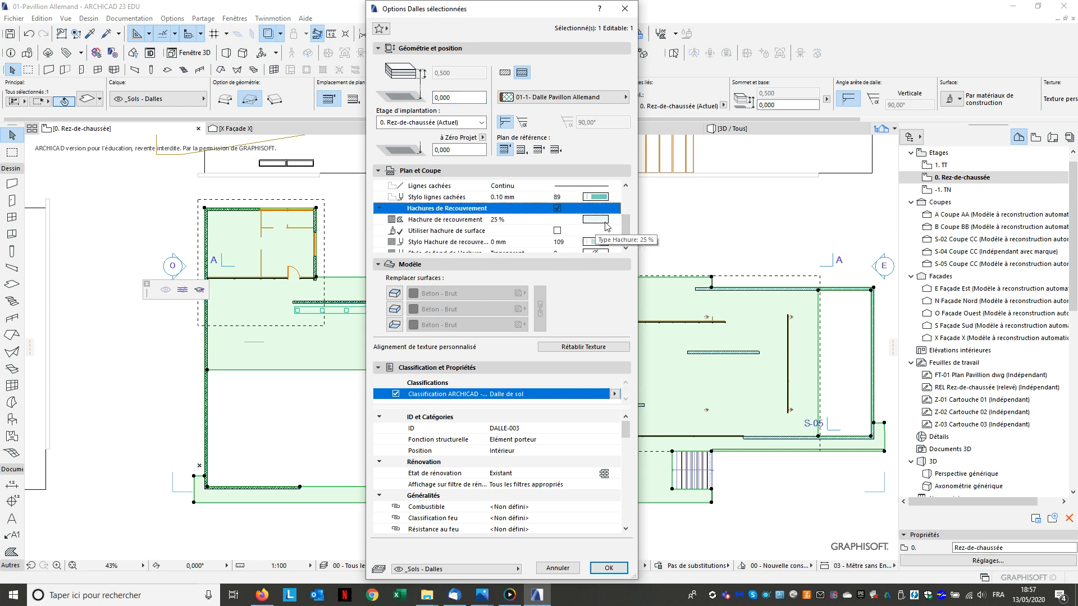
pyautogui.click(605, 221)
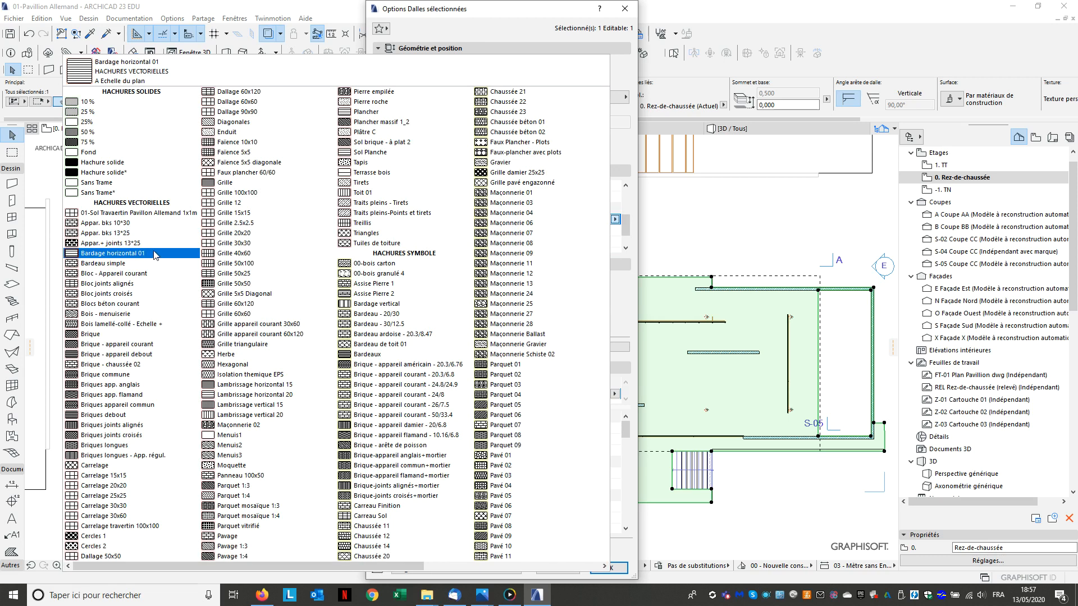
pyautogui.click(139, 214)
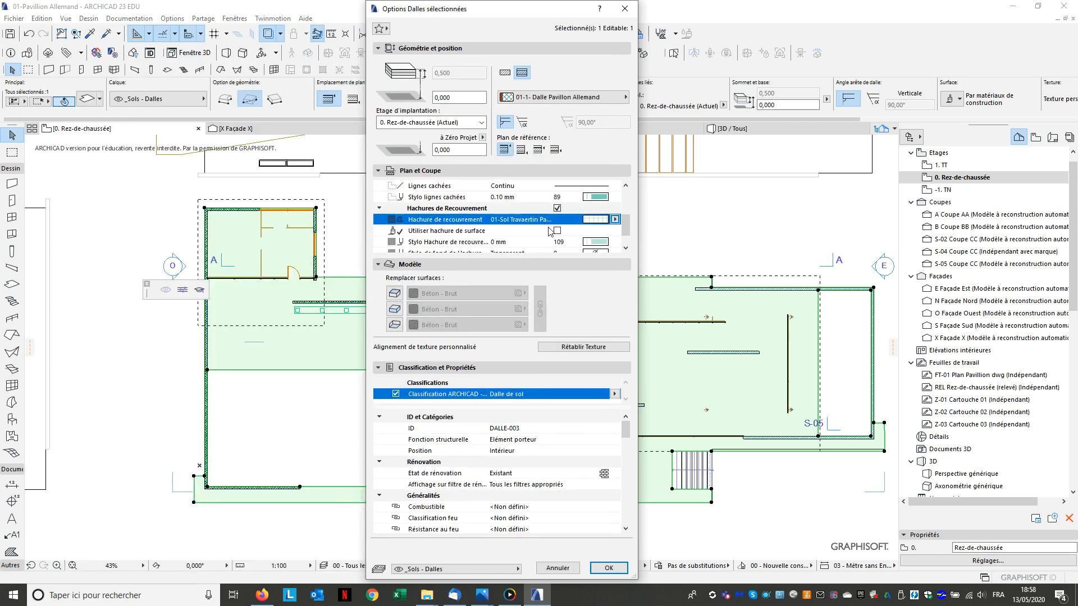
# - Set the slab's cover fill pen to 114, apply the slab settings and clear the selection
pyautogui.scroll(-1, 550, 231)
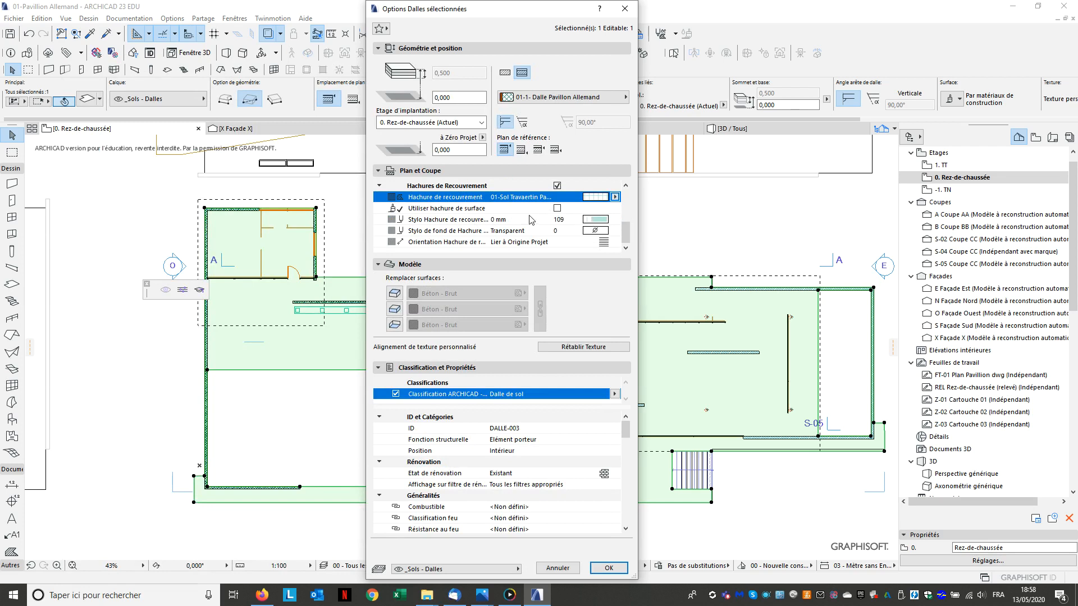
pyautogui.click(607, 222)
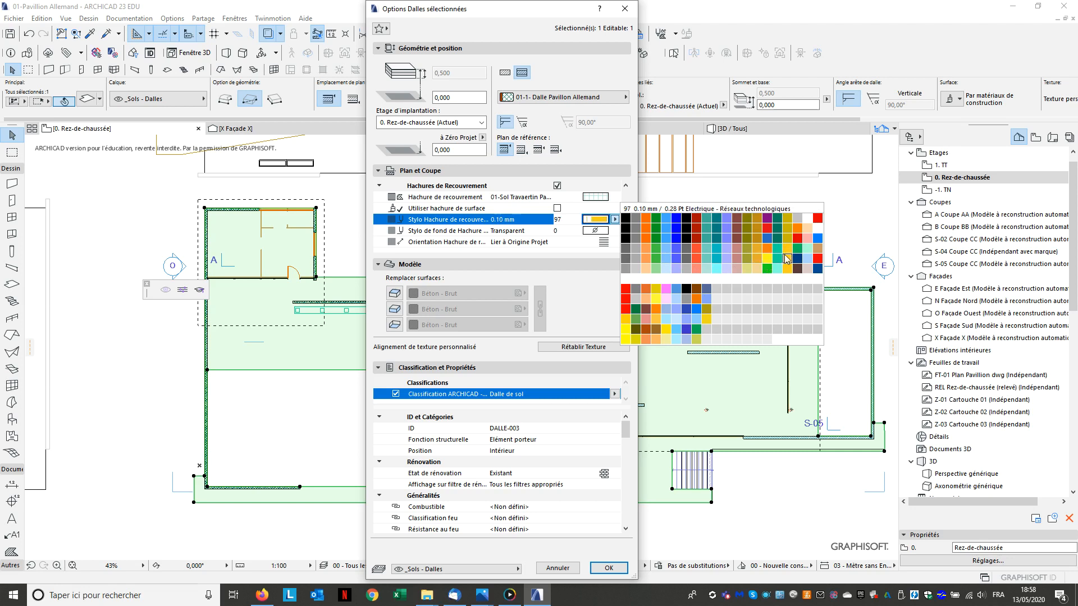
pyautogui.click(762, 272)
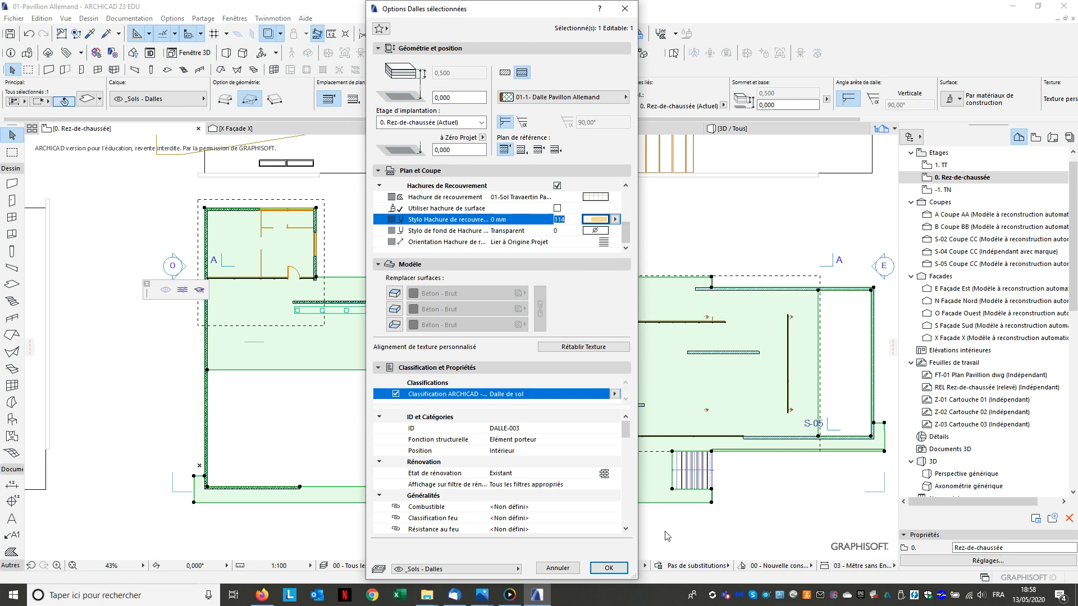
pyautogui.click(608, 569)
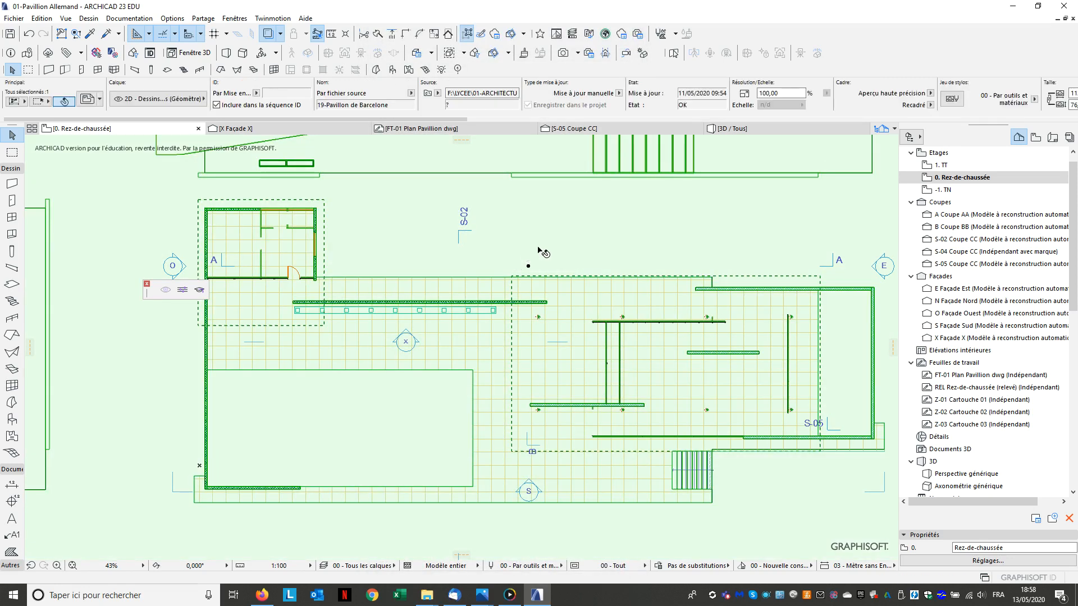
pyautogui.click(537, 248)
pyautogui.press('Escape')
pyautogui.press('Escape')
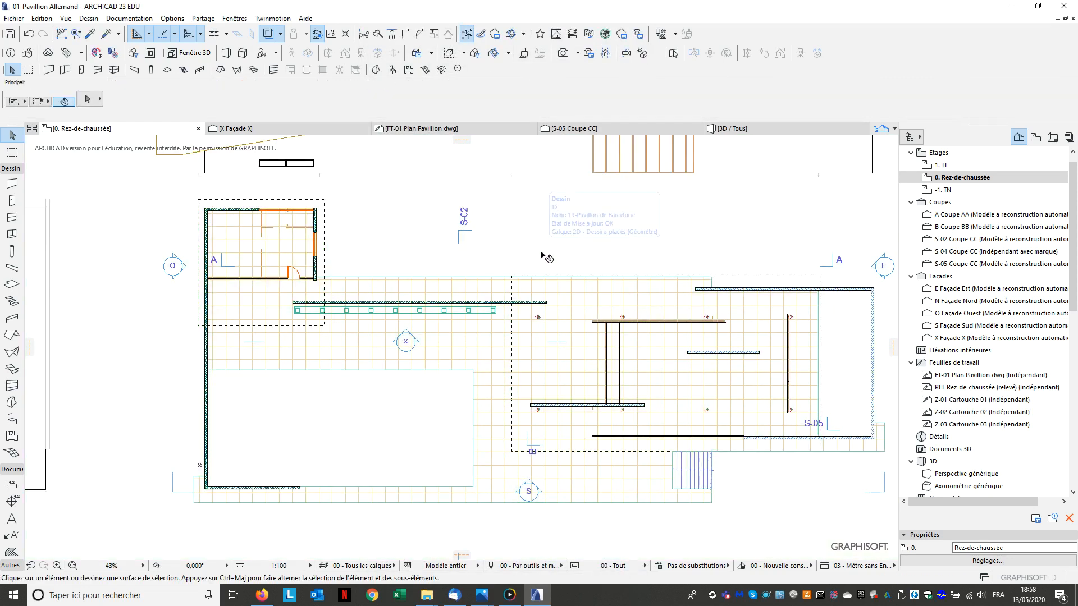
# - Examine the travertine cover fill's grid around the large pool on the ground-floor plan, close up and as a whole
pyautogui.scroll(-4, 545, 255)
pyautogui.scroll(8, 409, 319)
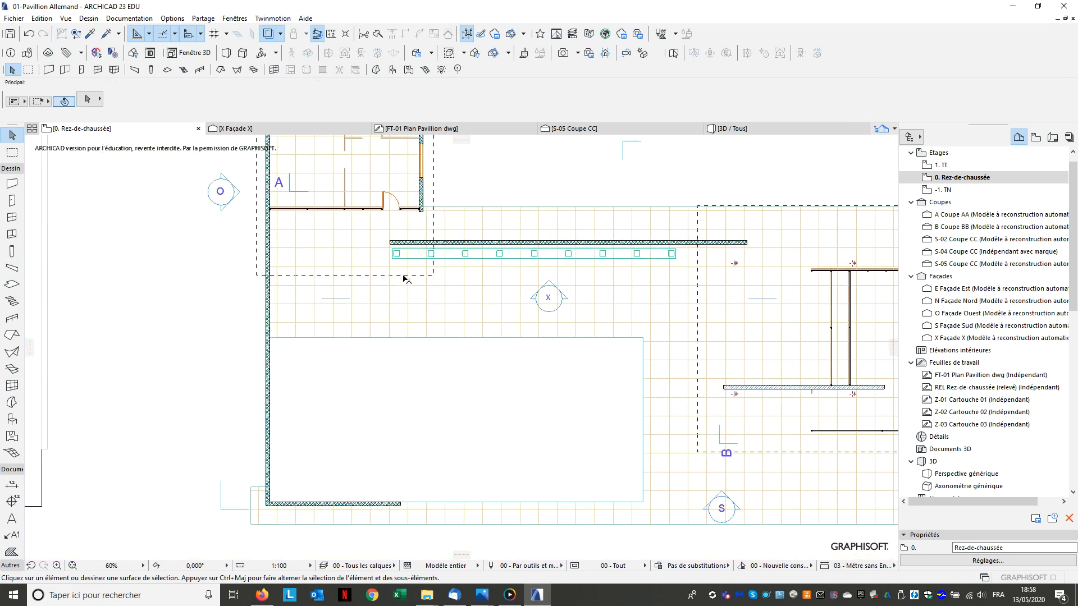
pyautogui.scroll(3, 469, 309)
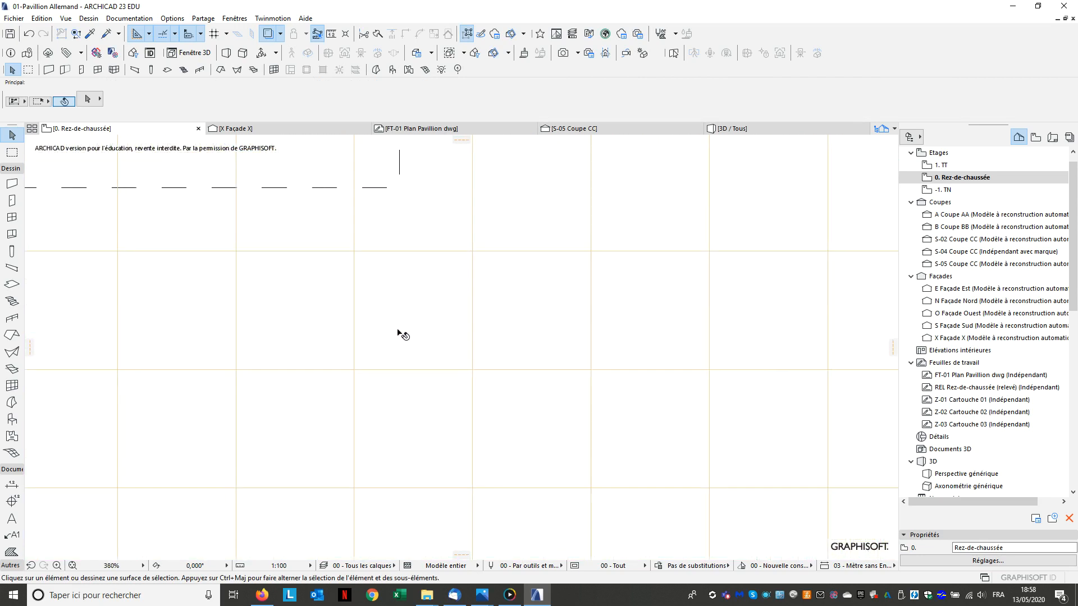
pyautogui.scroll(-6, 388, 334)
pyautogui.scroll(-3, 369, 333)
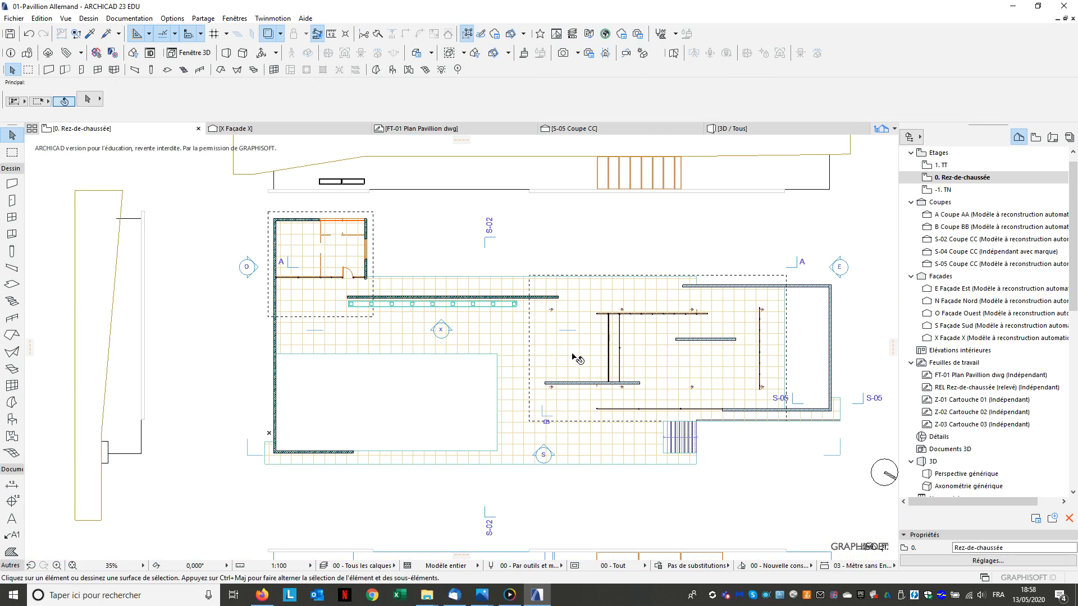
# - Switch to the 3D perspective and inspect the paving on the slab's top surface beside the large pool
pyautogui.click(740, 135)
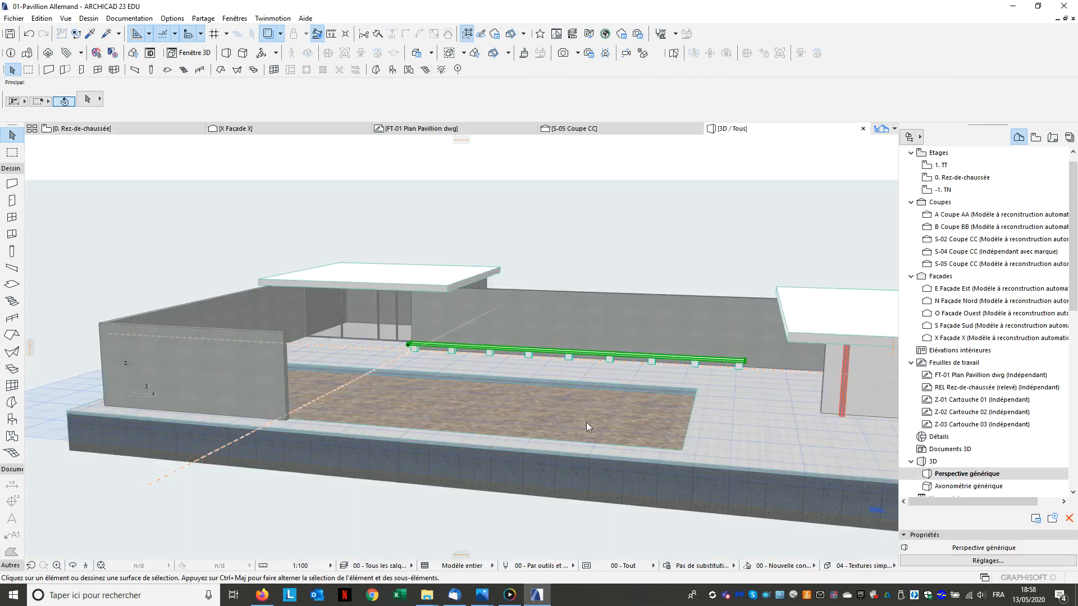
pyautogui.scroll(-4, 618, 397)
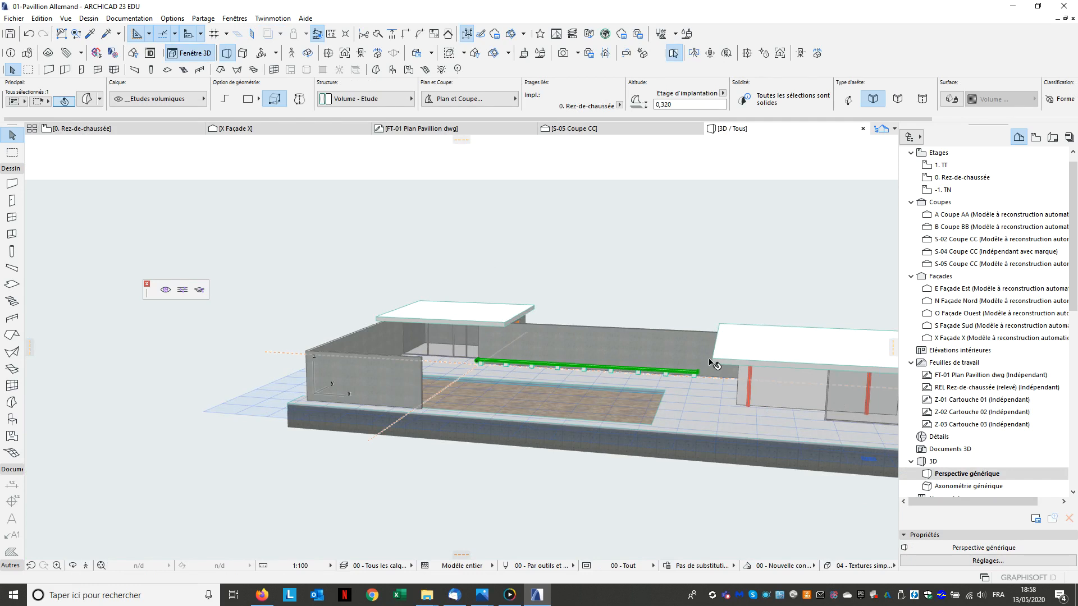
pyautogui.moveTo(691, 404); pyautogui.dragTo(529, 418, button='middle')
pyautogui.scroll(8, 414, 492)
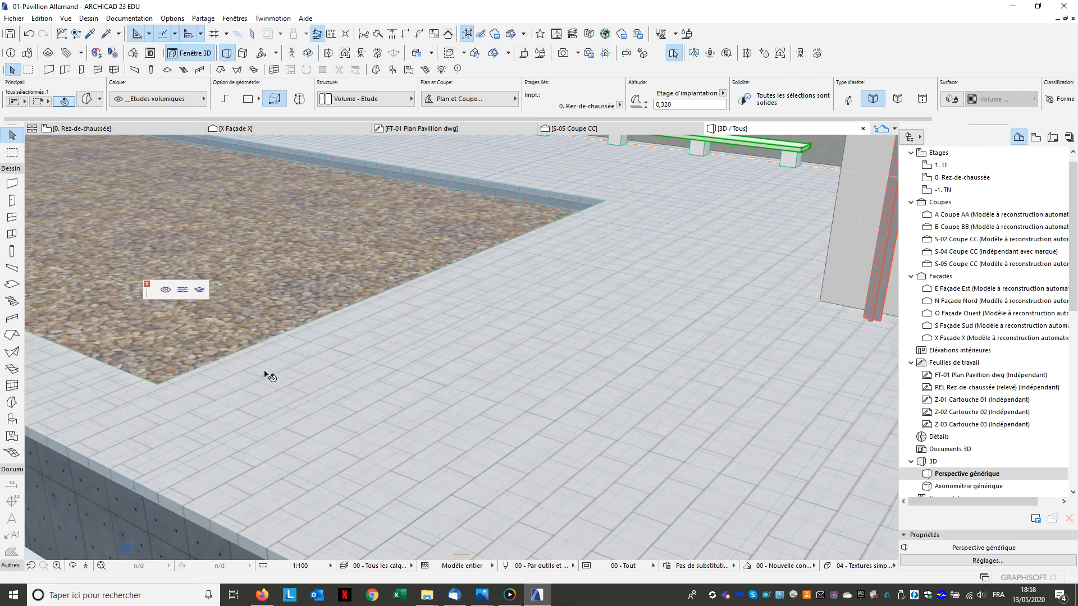
pyautogui.moveTo(270, 377)
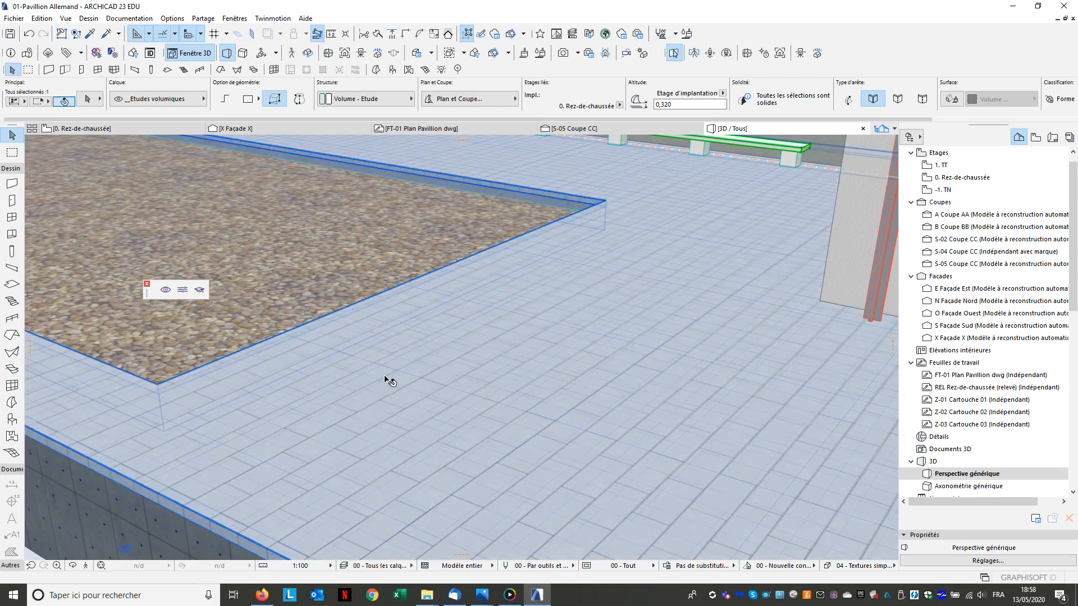
pyautogui.scroll(-3, 420, 375)
pyautogui.scroll(-3, 441, 376)
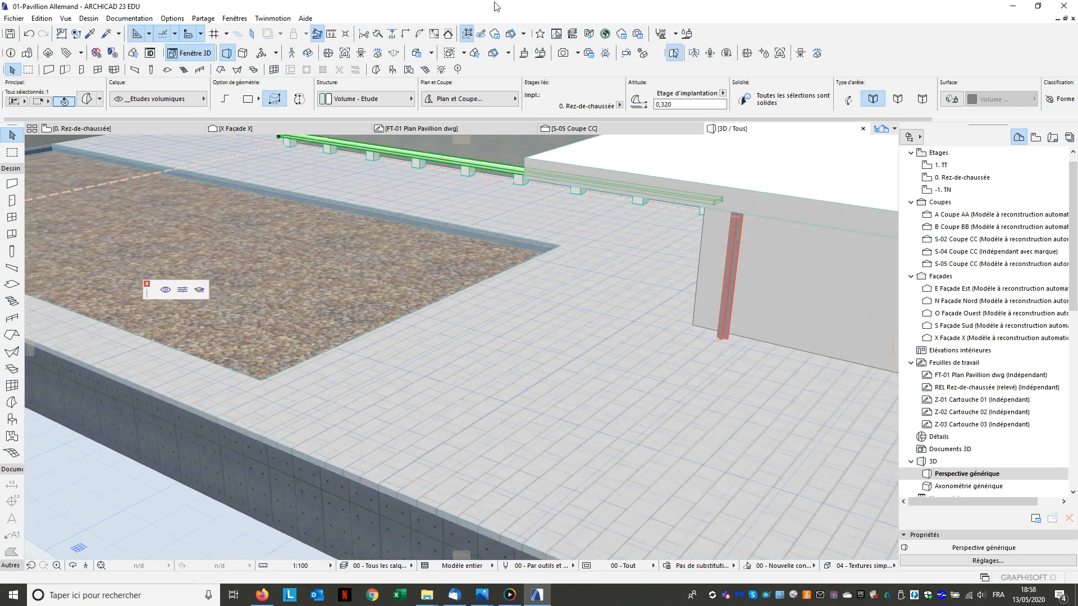
pyautogui.click(170, 19)
pyautogui.moveTo(175, 33)
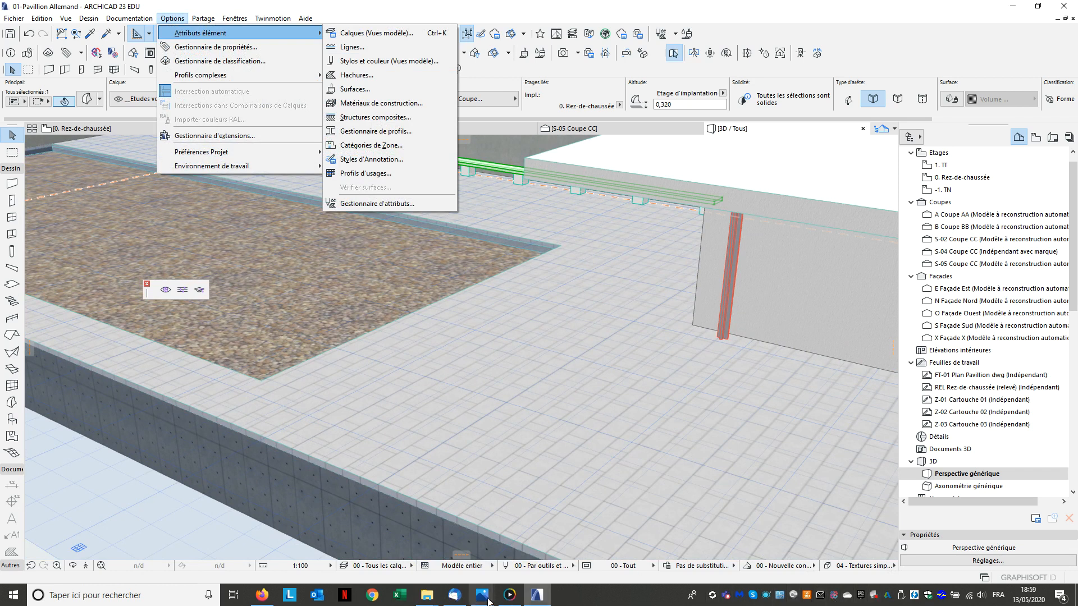
pyautogui.click(765, 597)
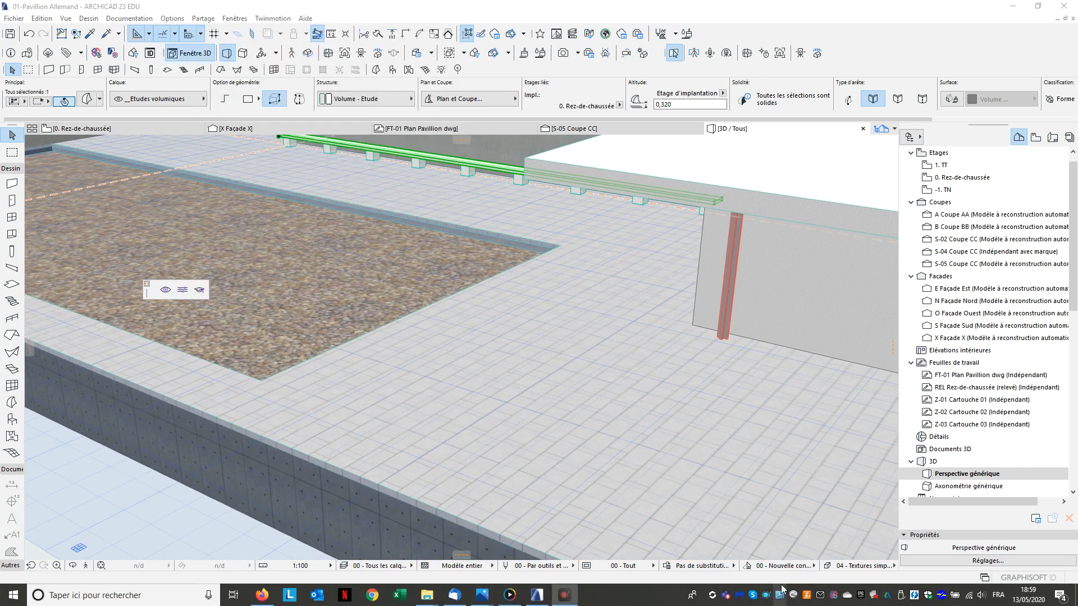